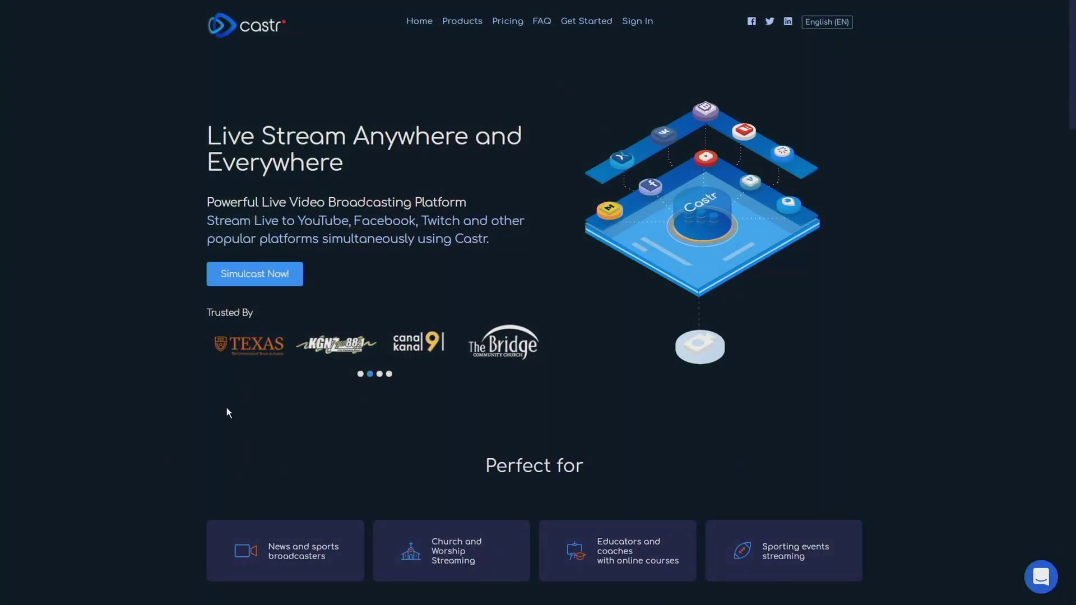
# Start the 7-day Broadcast trial from the Simulcasting plans on the Pricing page.
pyautogui.click(508, 22)
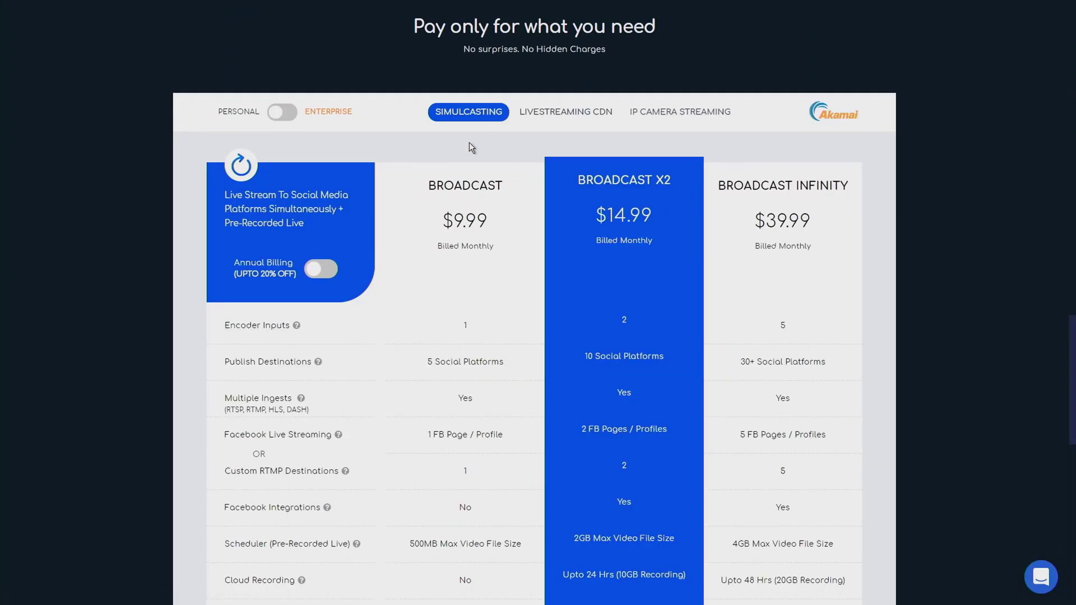
pyautogui.scroll(-2, 513, 274)
pyautogui.scroll(2, 513, 269)
pyautogui.scroll(-2, 463, 411)
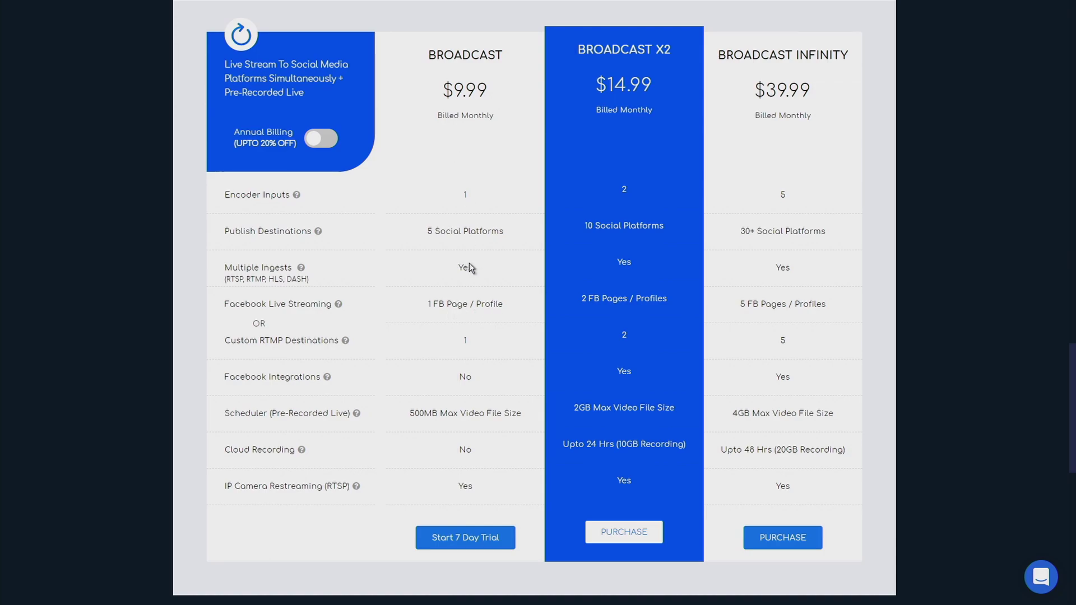
pyautogui.click(459, 549)
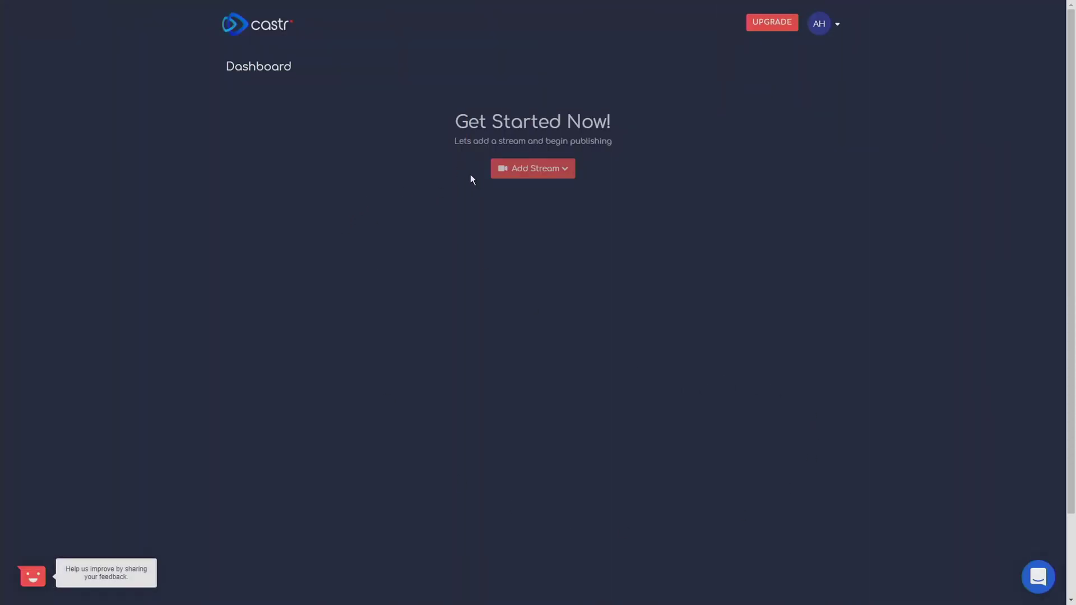
# Open the Add Stream dropdown listing New Simulcast, Live Stream and other stream types.
pyautogui.click(560, 173)
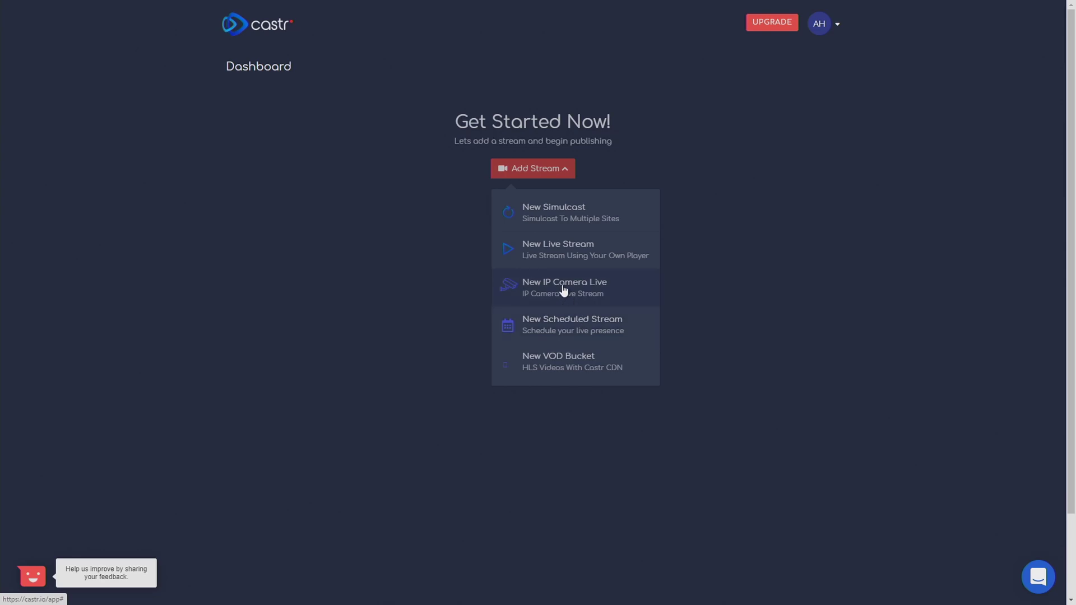
# Create a new simulcast stream with a short name, hosted in New York US, and save it.
pyautogui.click(553, 215)
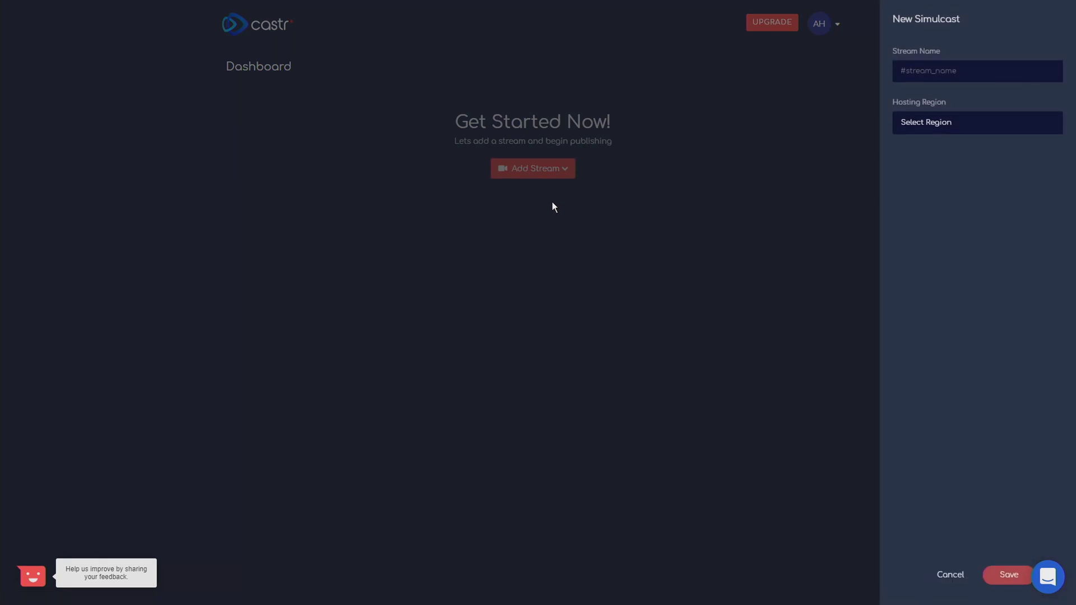
pyautogui.click(996, 70)
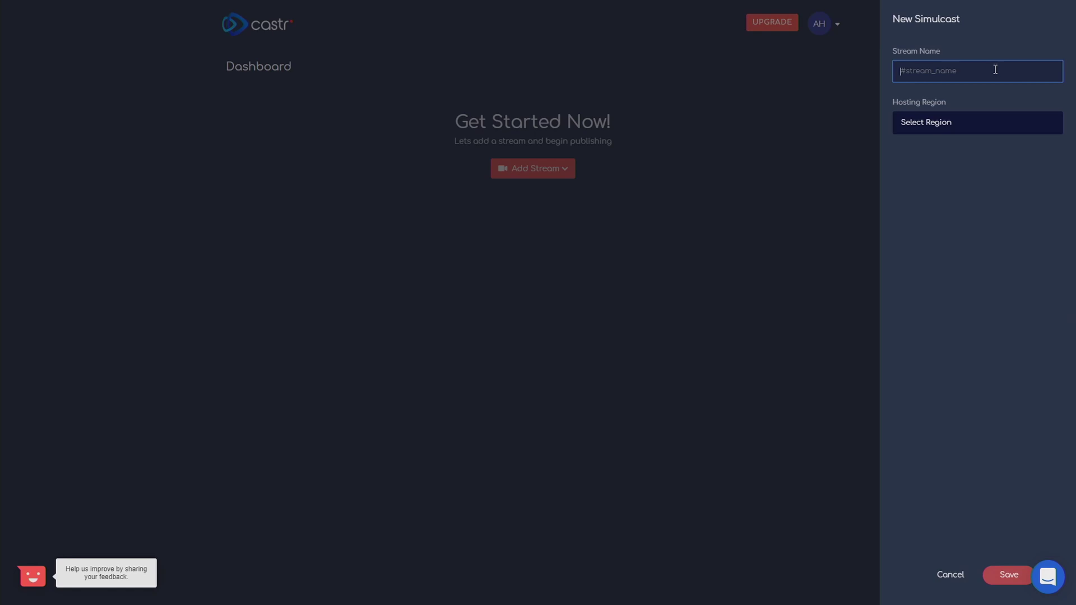
pyautogui.write('AJaytheCEO')
pyautogui.click(965, 122)
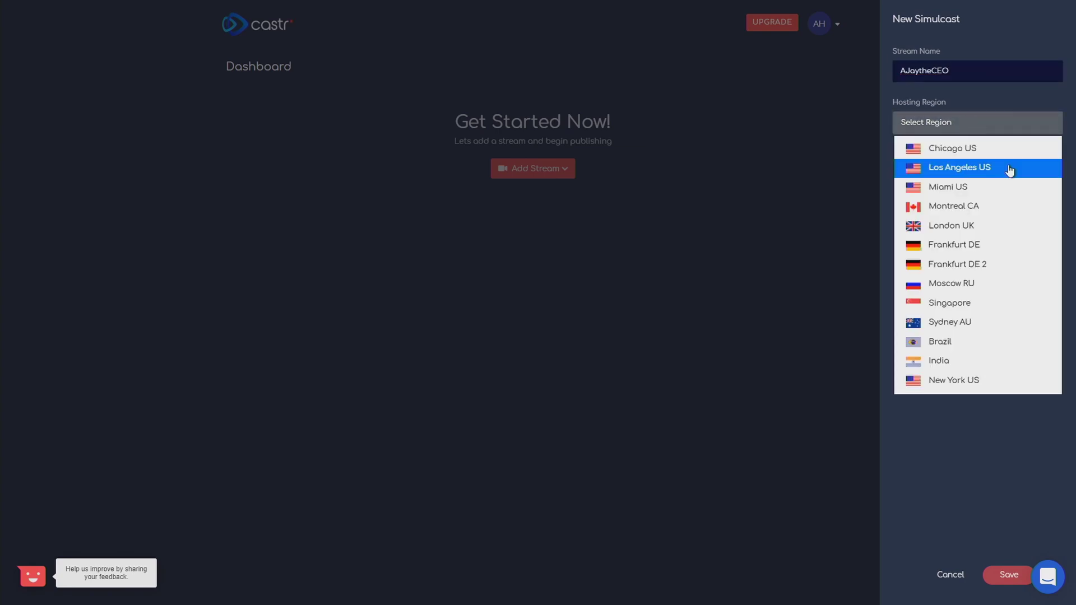
pyautogui.click(963, 382)
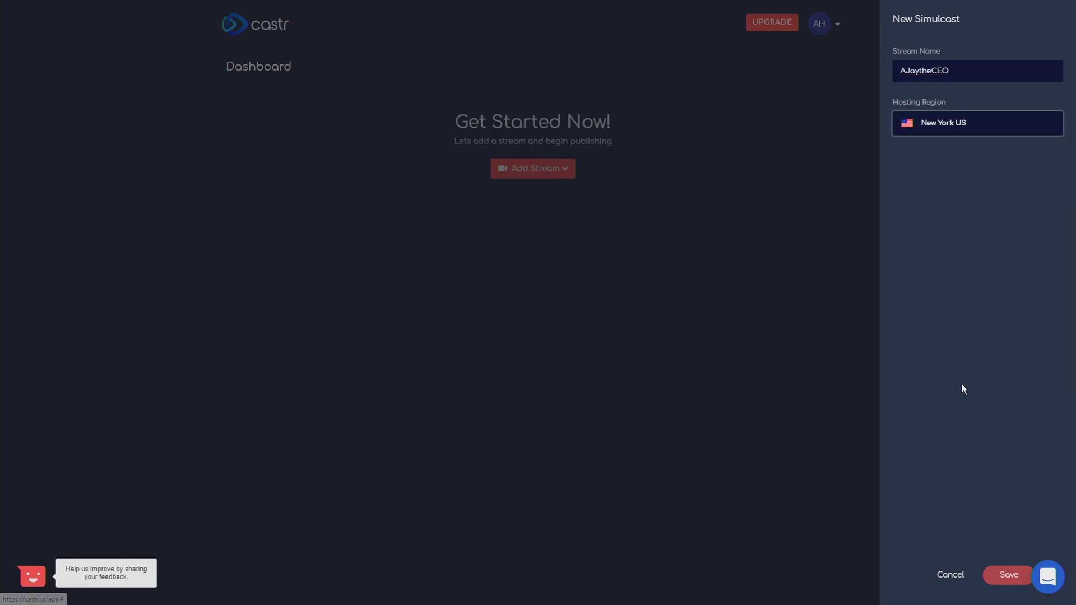
pyautogui.click(1005, 577)
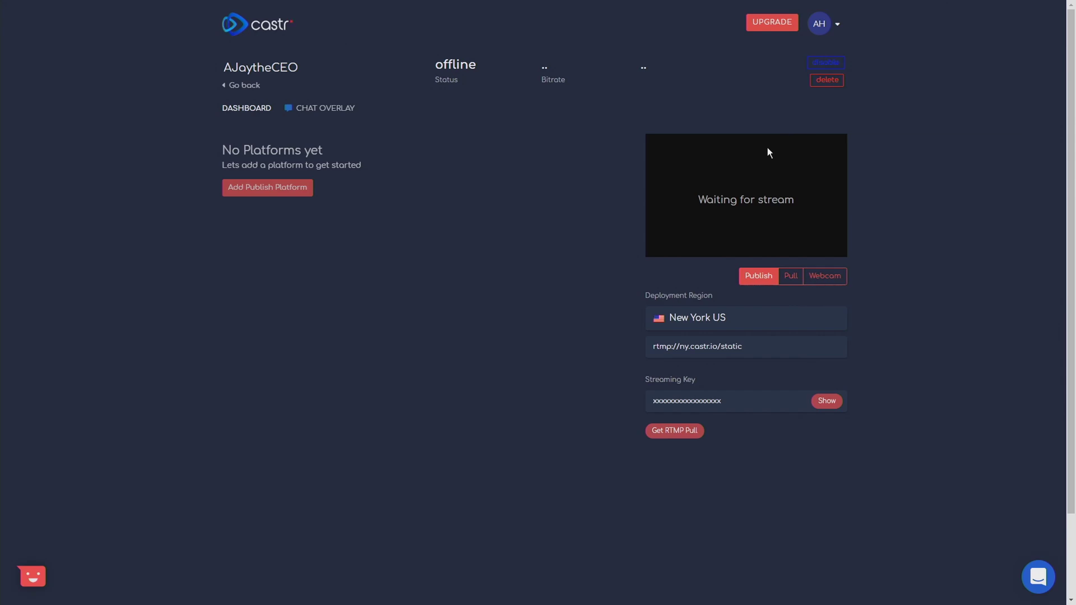
# Add Facebook Live as a publish platform for the simulcast stream.
pyautogui.click(270, 195)
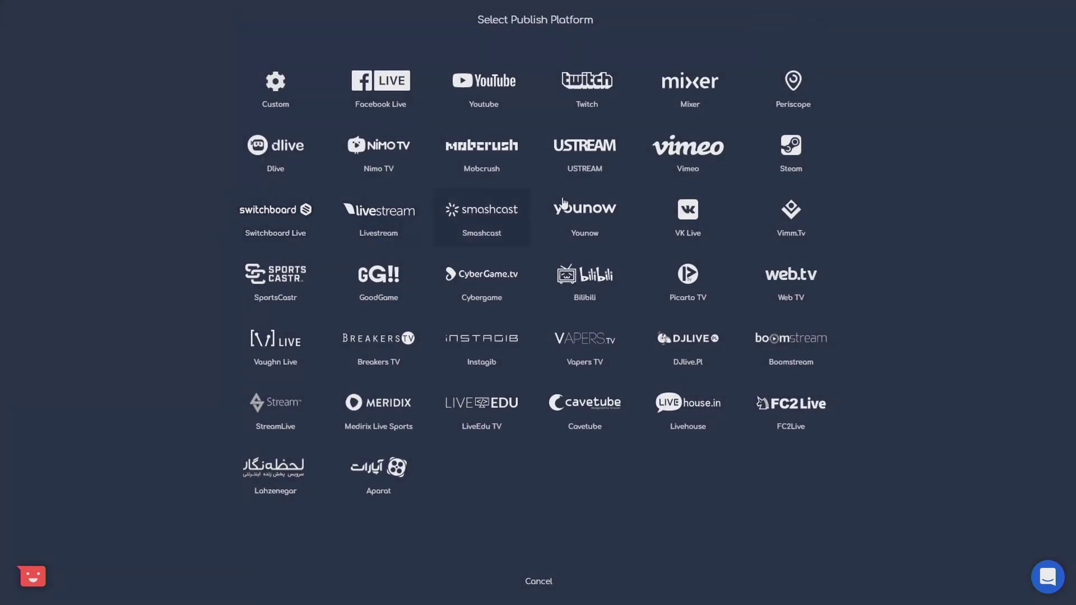
pyautogui.click(385, 87)
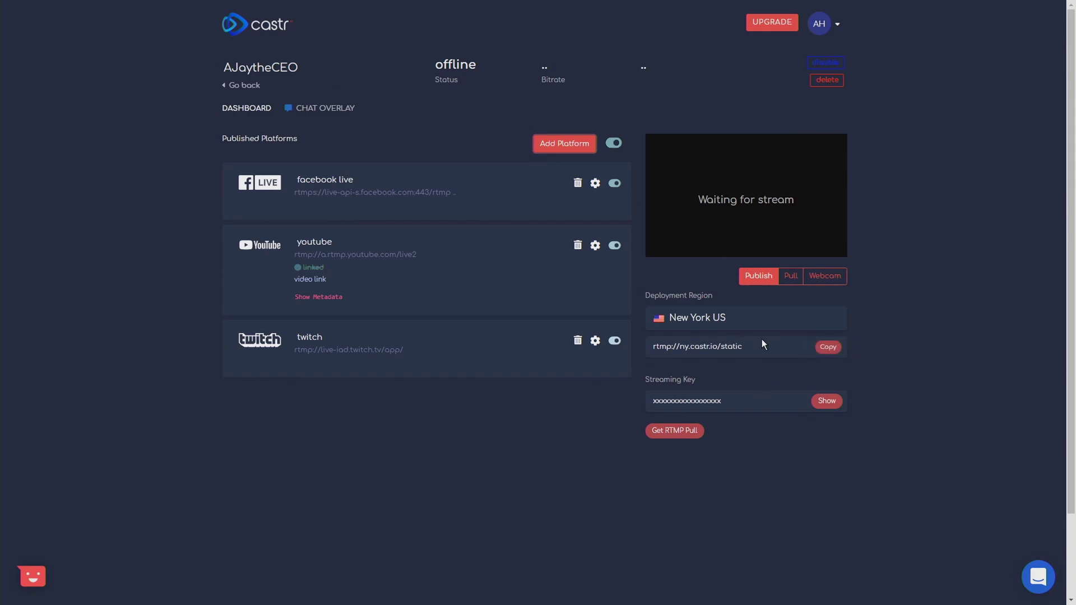
# Put Castr's RTMP URL rtmp://ny.castr.io/static into the Server field of OBS stream settings.
pyautogui.click(828, 347)
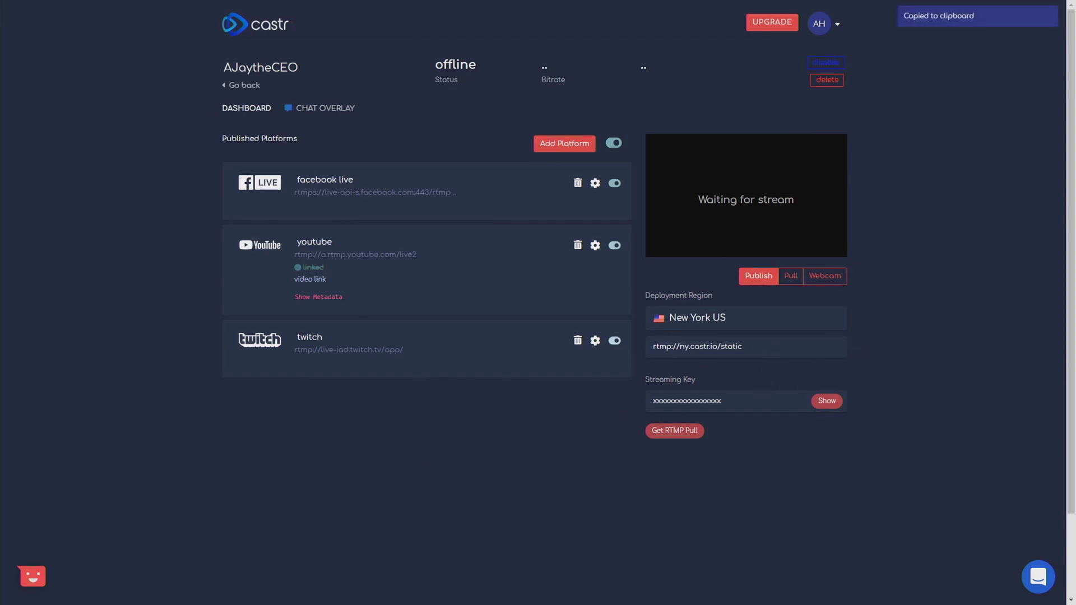
pyautogui.hotkey('alt', 'Tab')
pyautogui.moveTo(469, 61); pyautogui.dragTo(296, 17)
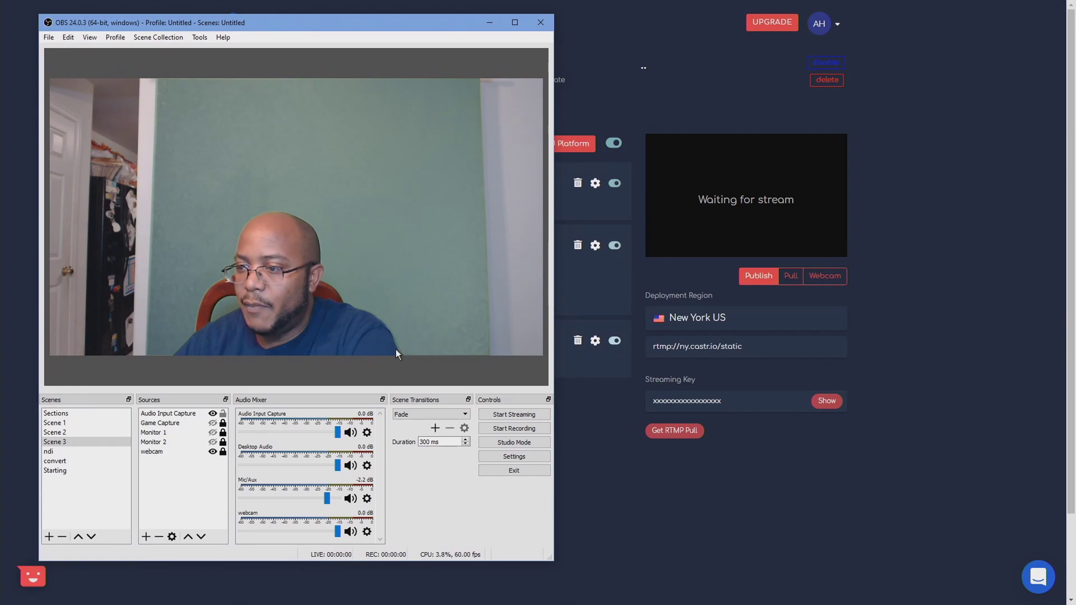
pyautogui.click(493, 457)
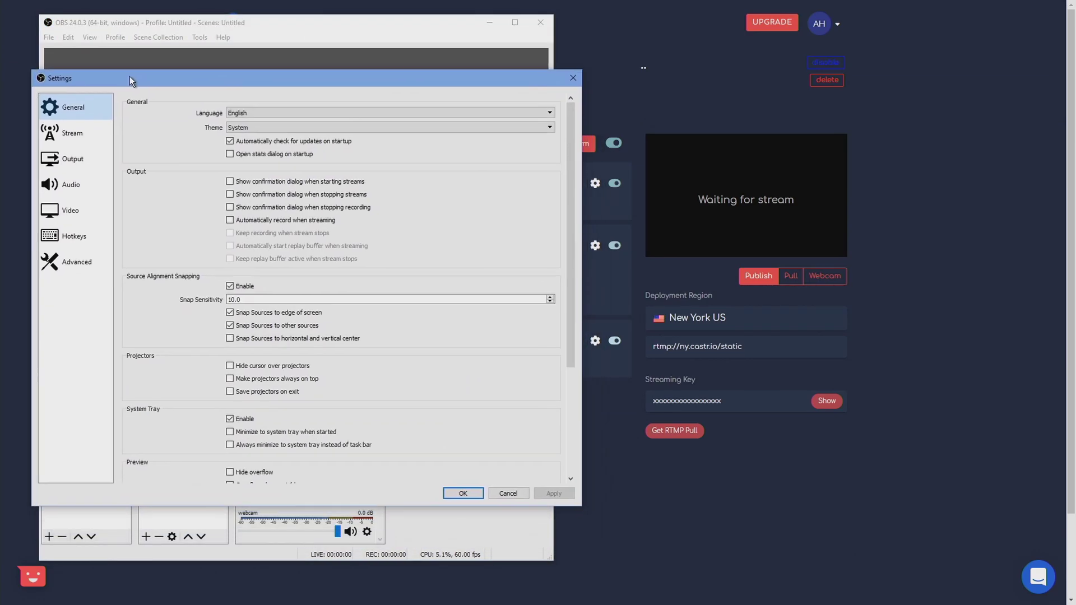
pyautogui.moveTo(129, 77); pyautogui.dragTo(116, 69)
pyautogui.click(48, 124)
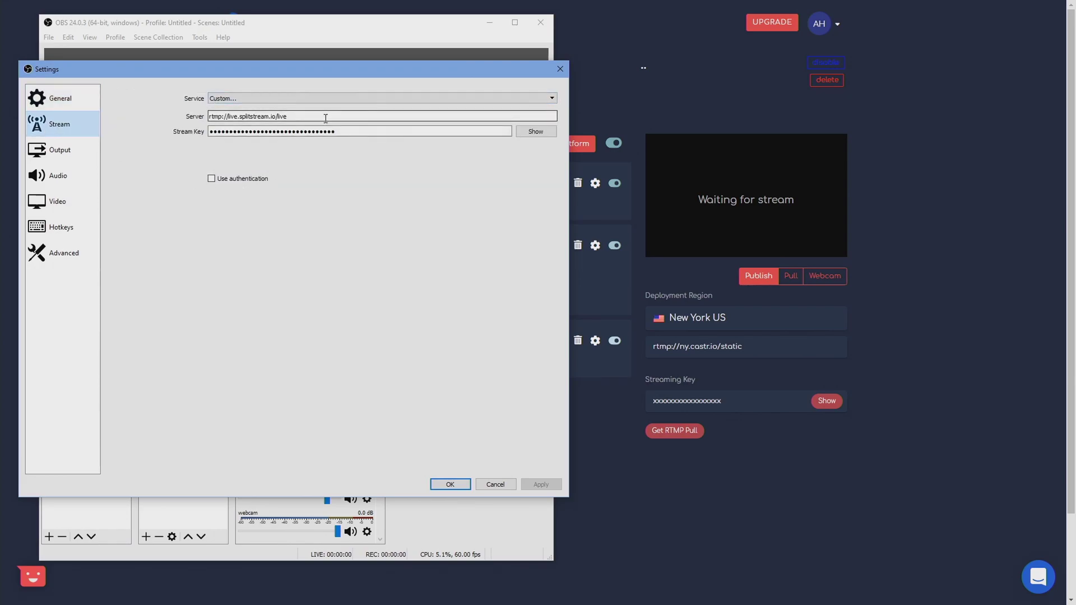
pyautogui.moveTo(327, 116); pyautogui.dragTo(156, 106)
pyautogui.hotkey('ctrl', 'v')
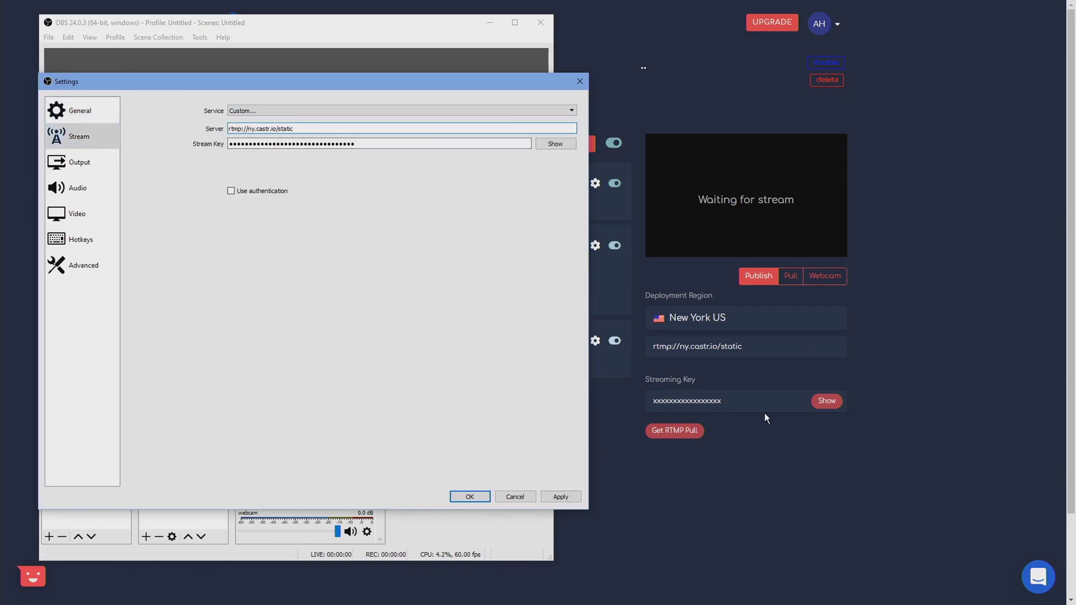
# Replace the OBS Stream Key with Castr's streaming key and save the settings.
pyautogui.click(827, 402)
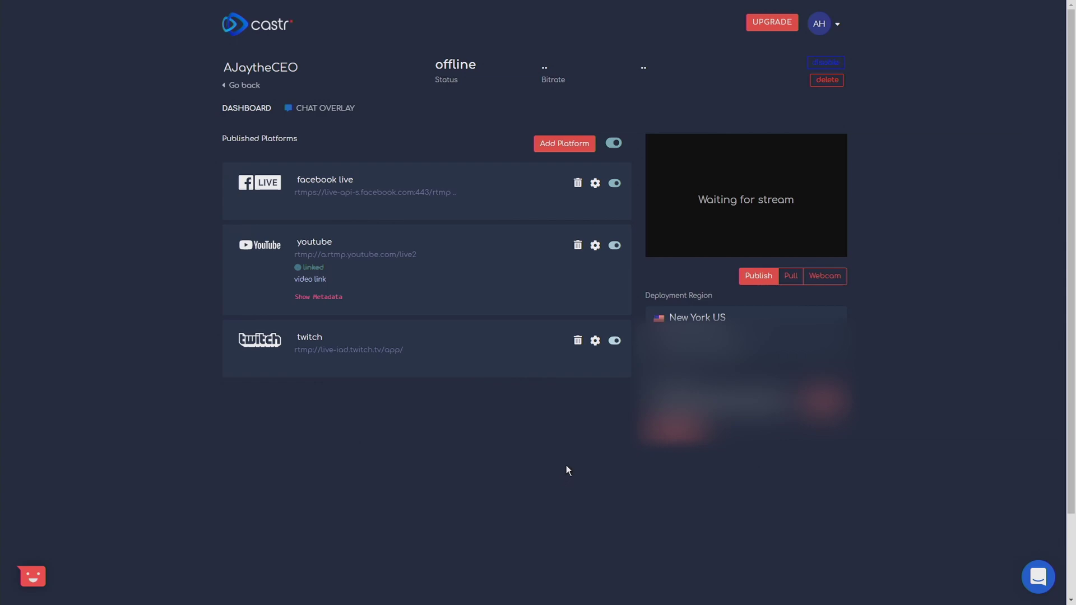
pyautogui.hotkey('alt', 'Tab')
pyautogui.click(374, 143)
pyautogui.hotkey('ctrl', 'a')
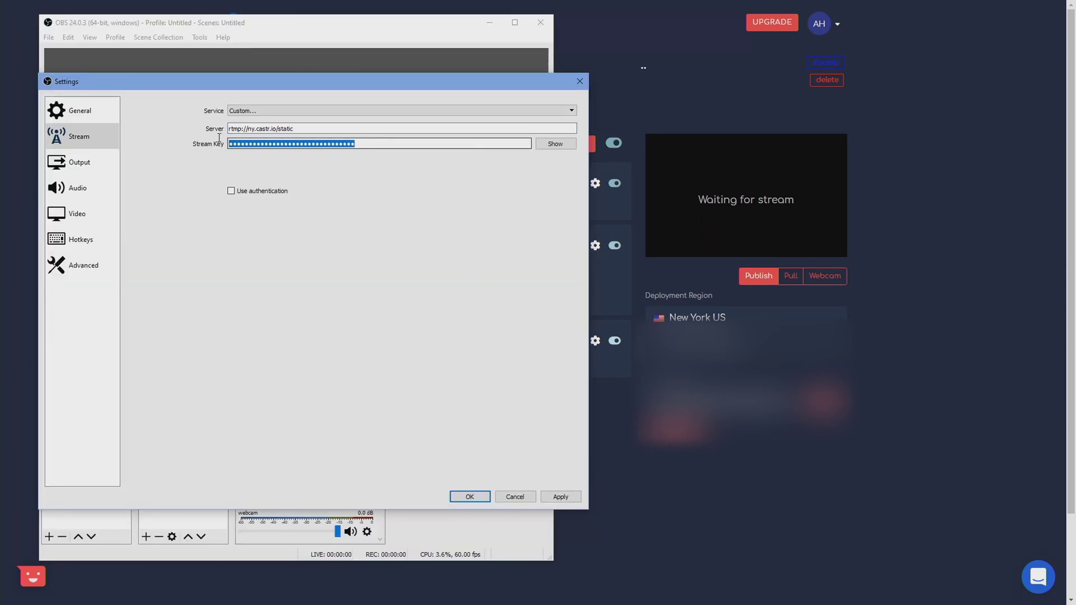
pyautogui.hotkey('ctrl', 'v')
pyautogui.click(470, 497)
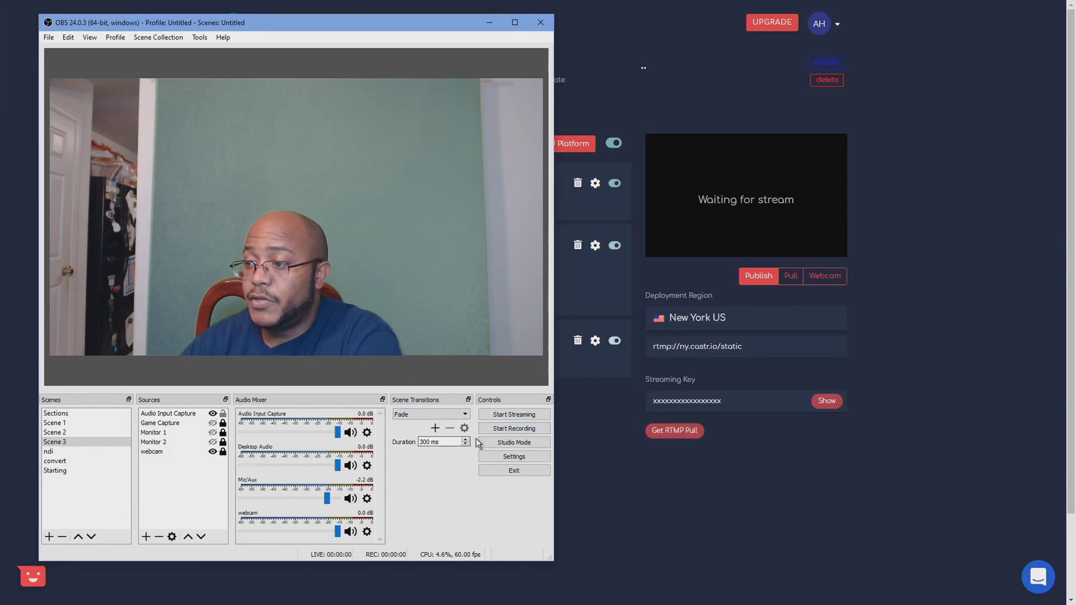
# Select the webcam source and start streaming from OBS to Castr.
pyautogui.click(160, 452)
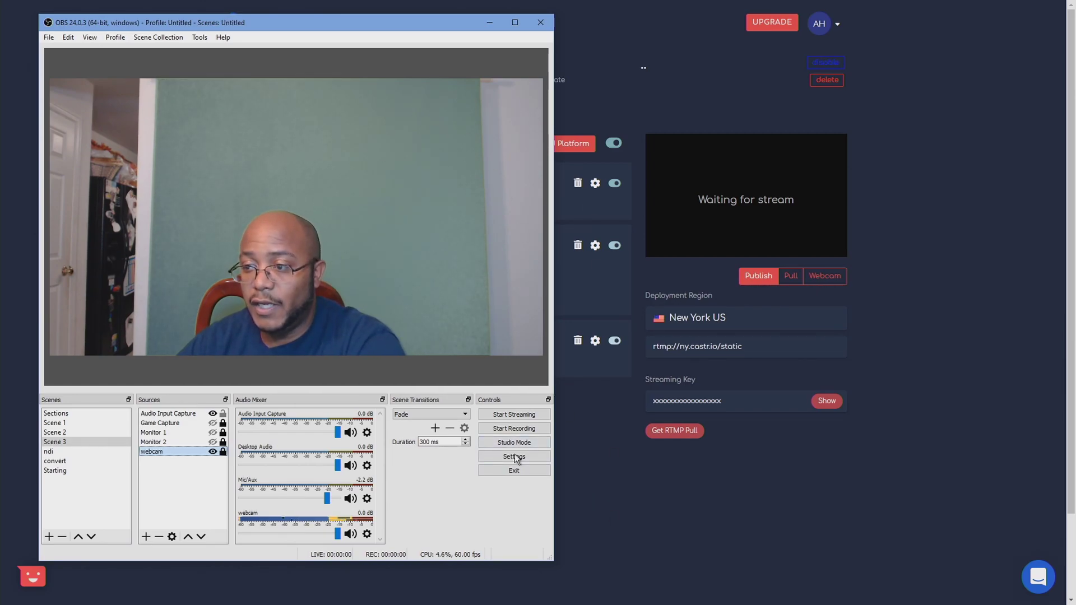
pyautogui.click(524, 416)
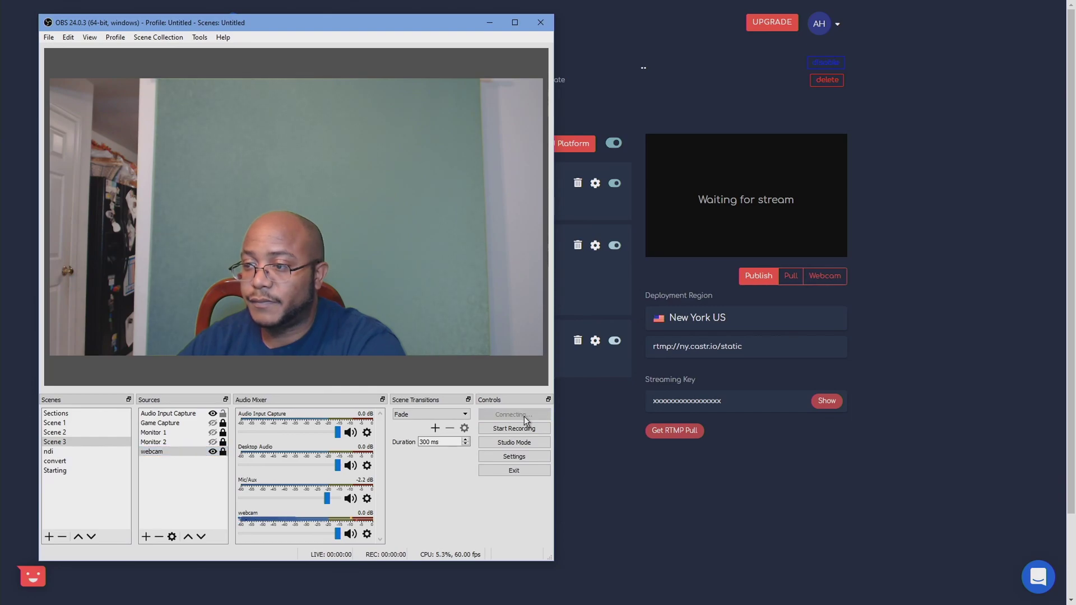